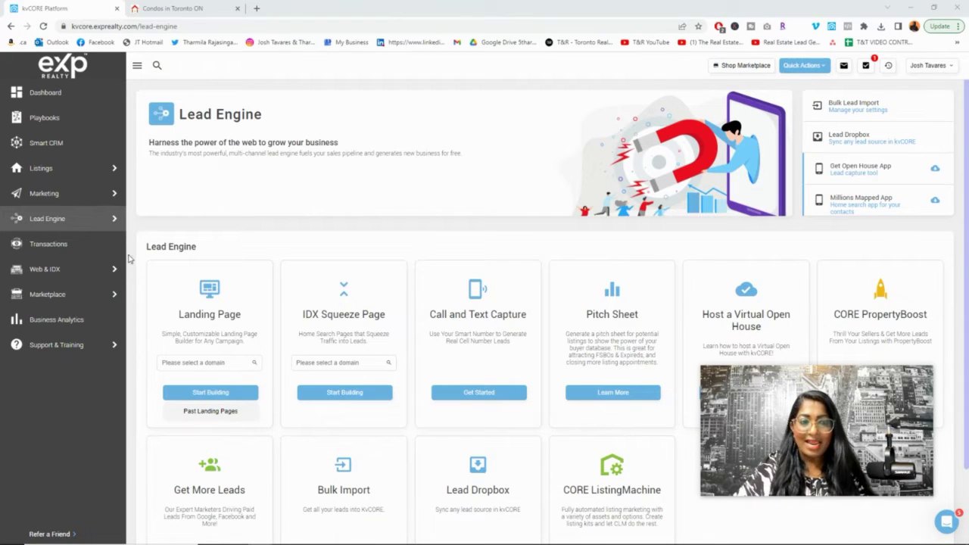
Choose the agent's website domain for an IDX Squeeze Page in the Lead Engine and start building it
{"action": "mouse_move", "coordinate": [93, 225]}
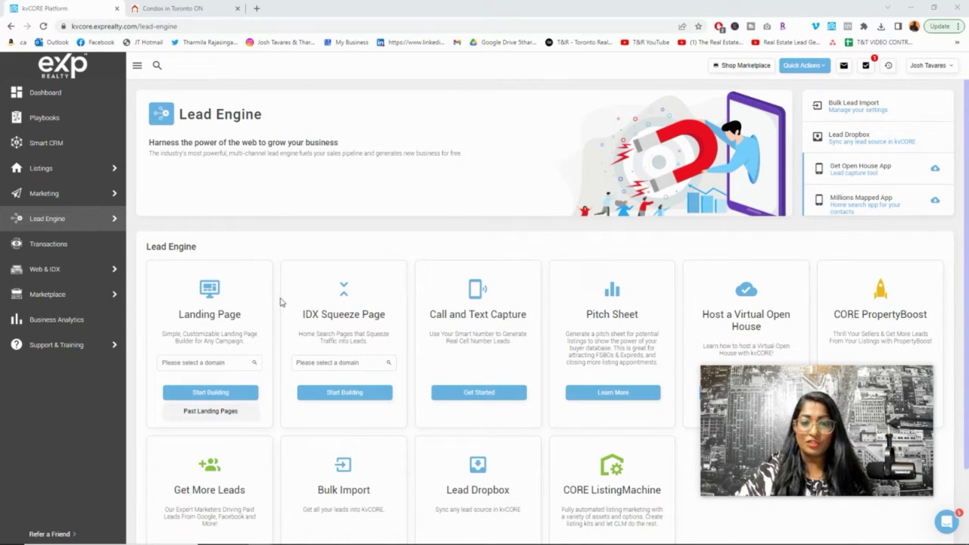
{"action": "left_click", "coordinate": [330, 364]}
{"action": "left_click", "coordinate": [329, 379]}
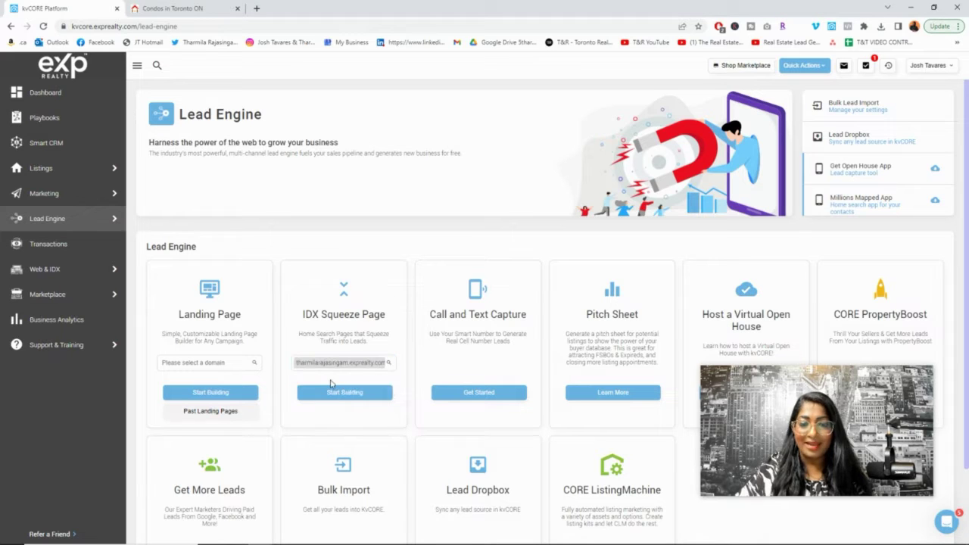
{"action": "left_click", "coordinate": [335, 395]}
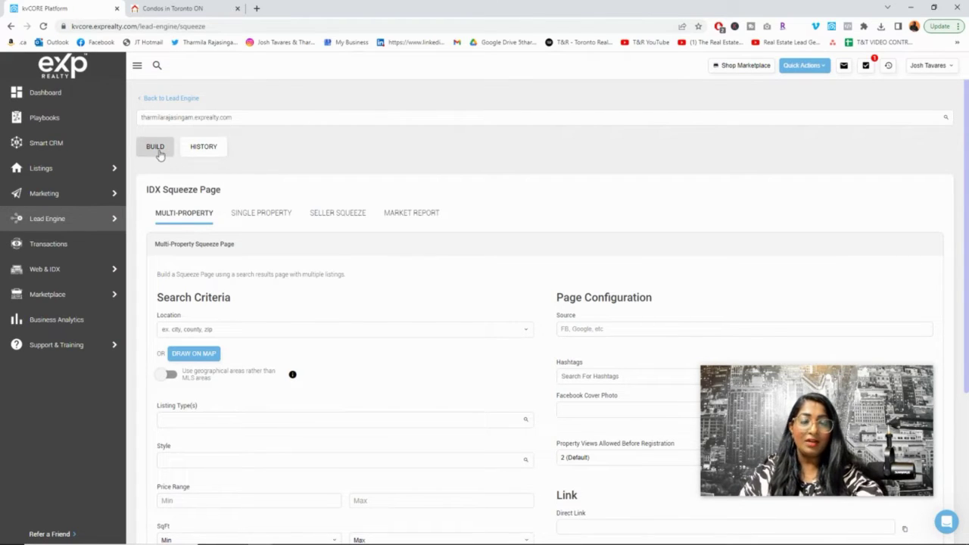
Review the past squeeze pages history and the open Toronto condos example page, and return to the squeeze page builder
{"action": "left_click", "coordinate": [198, 149]}
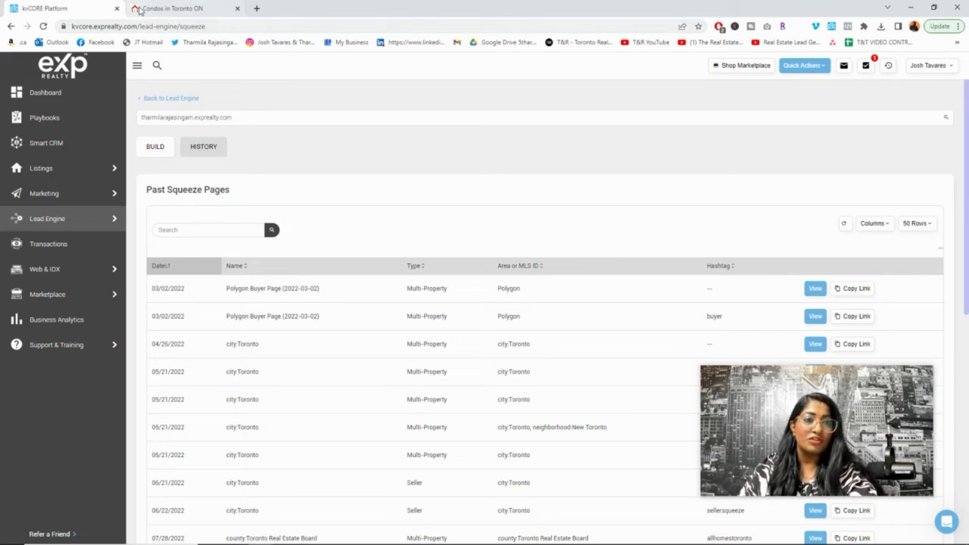
{"action": "left_click", "coordinate": [140, 9]}
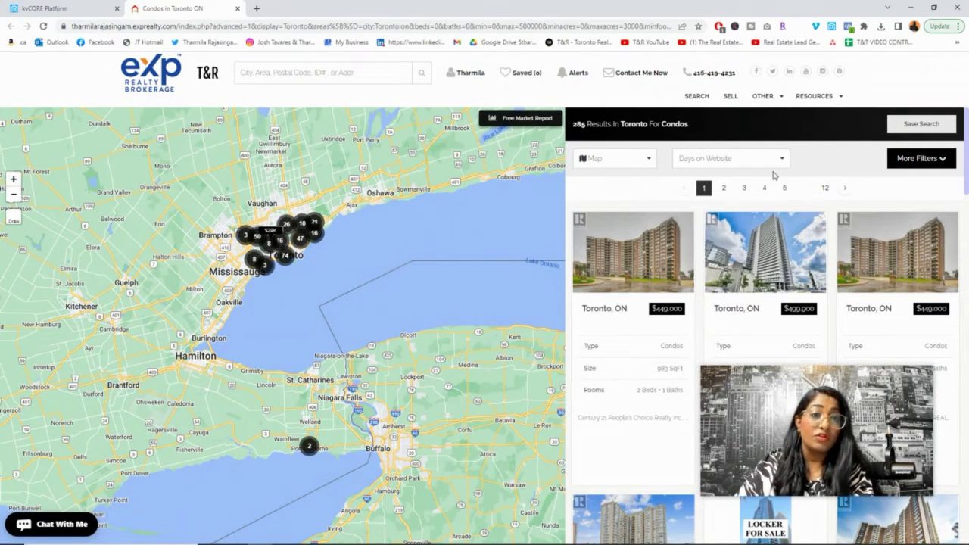
{"action": "left_click", "coordinate": [68, 9]}
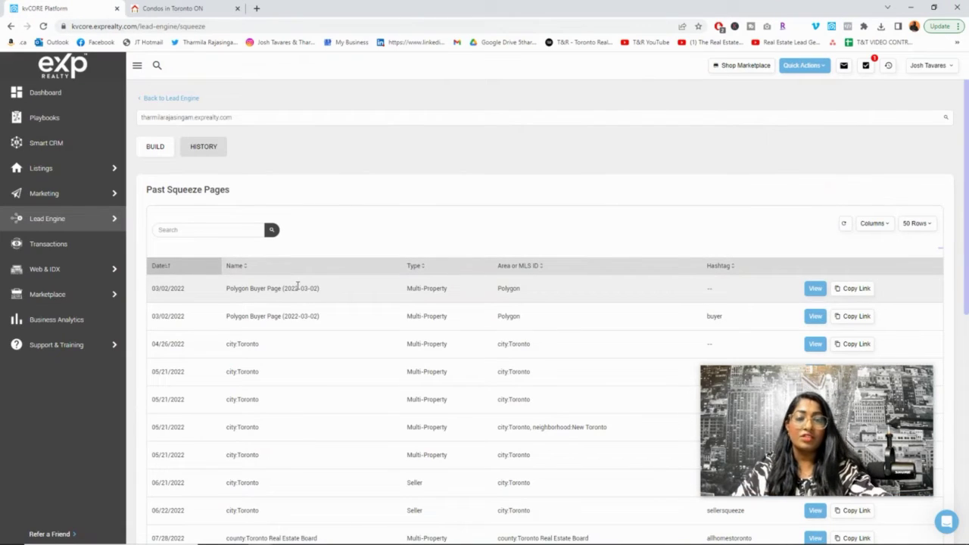
{"action": "left_click", "coordinate": [171, 148]}
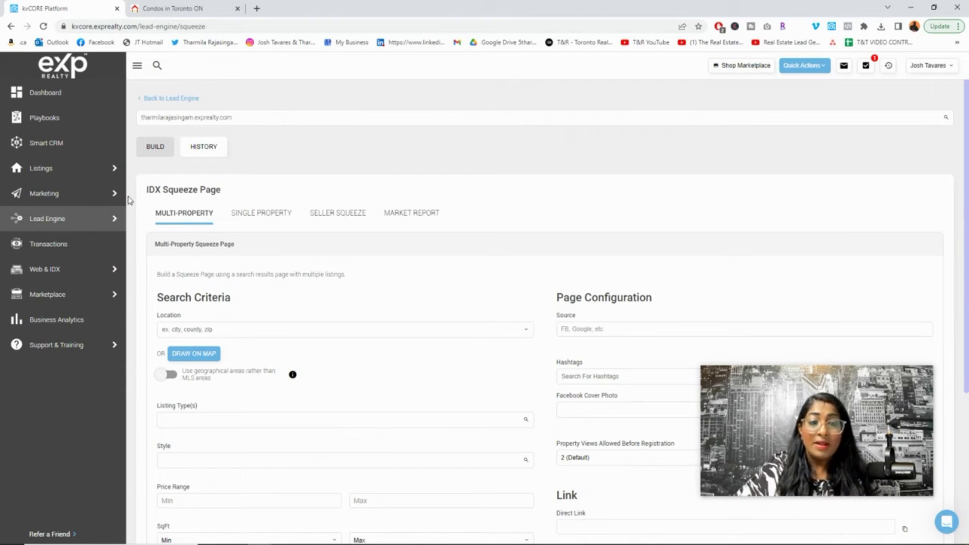
Set the multi-property squeeze page's location to City: Toronto, ON
{"action": "mouse_move", "coordinate": [91, 220]}
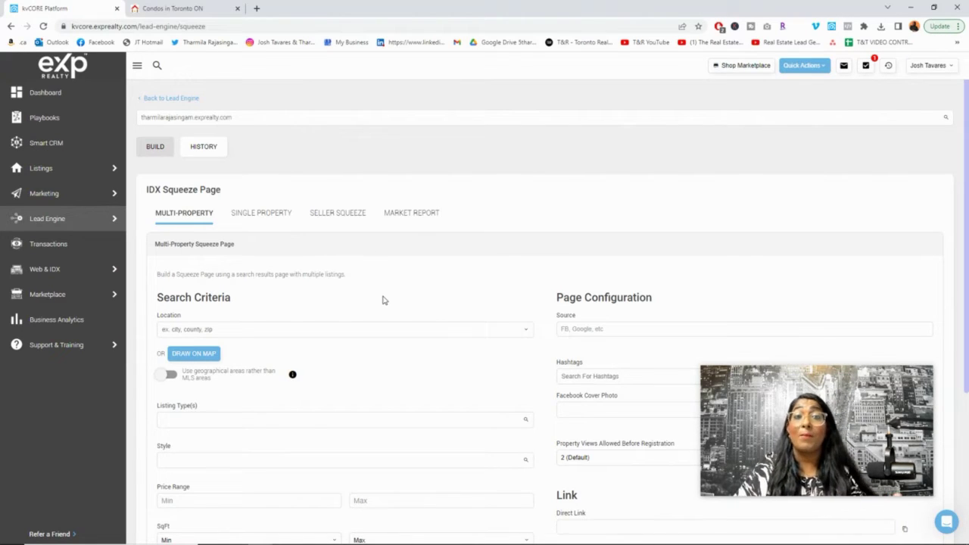
{"action": "scroll", "coordinate": [384, 302], "scroll_direction": "down", "scroll_amount": 1}
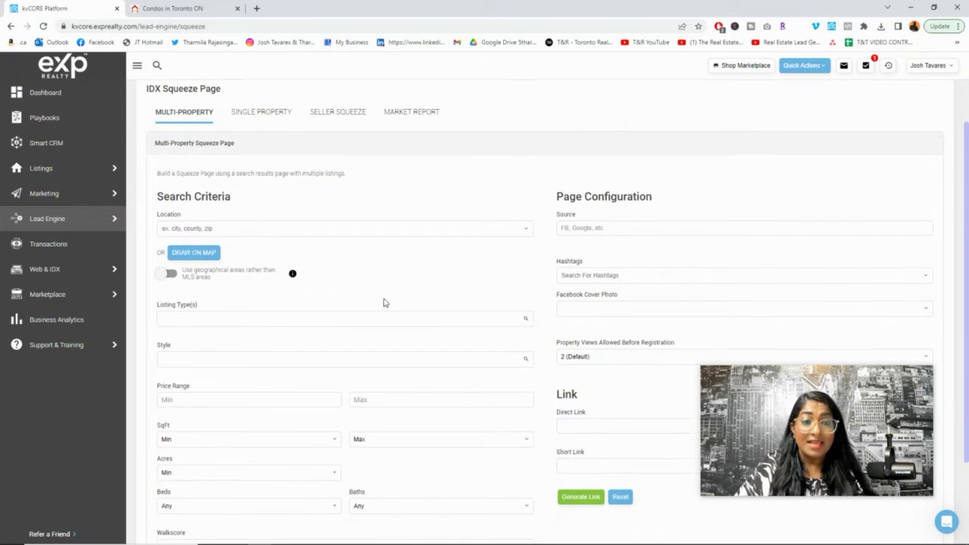
{"action": "left_click", "coordinate": [203, 230]}
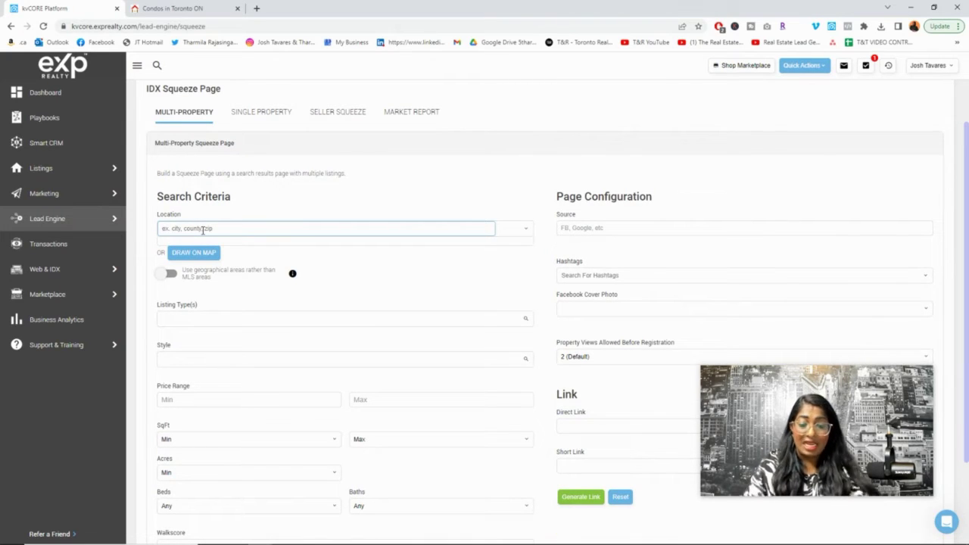
{"action": "type", "text": "Toronto"}
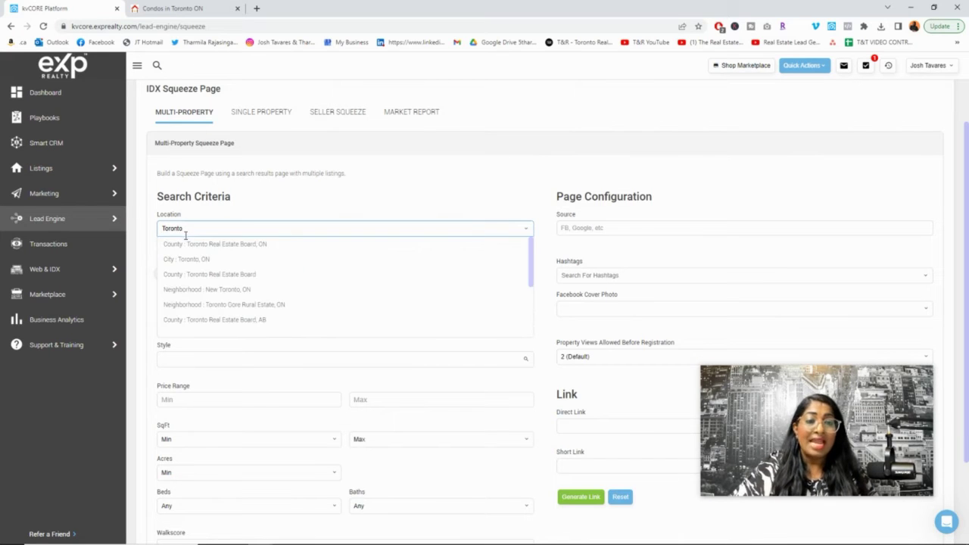
{"action": "left_click", "coordinate": [212, 265]}
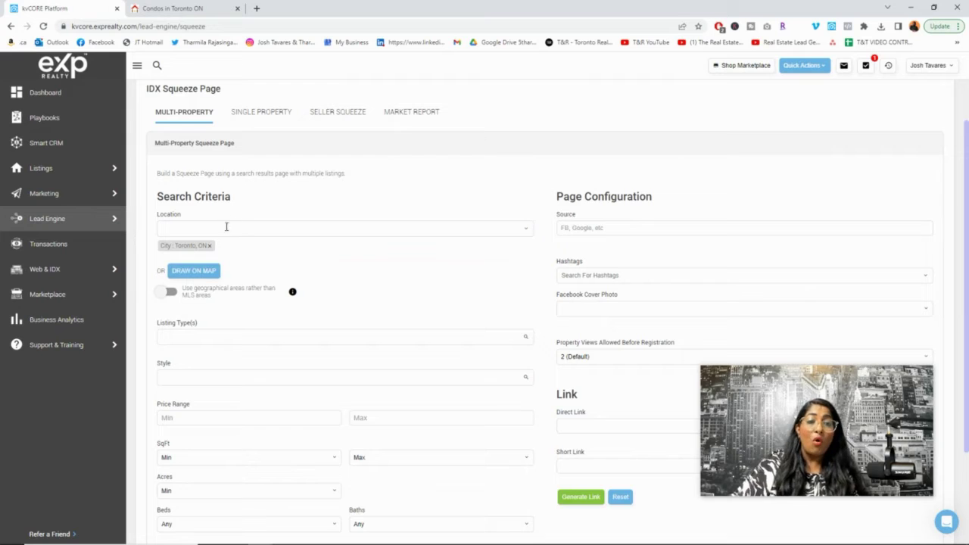
Inspect the polygon map search for drawing a custom area, zooming into the map, and close it without applying a selection
{"action": "left_click", "coordinate": [214, 276]}
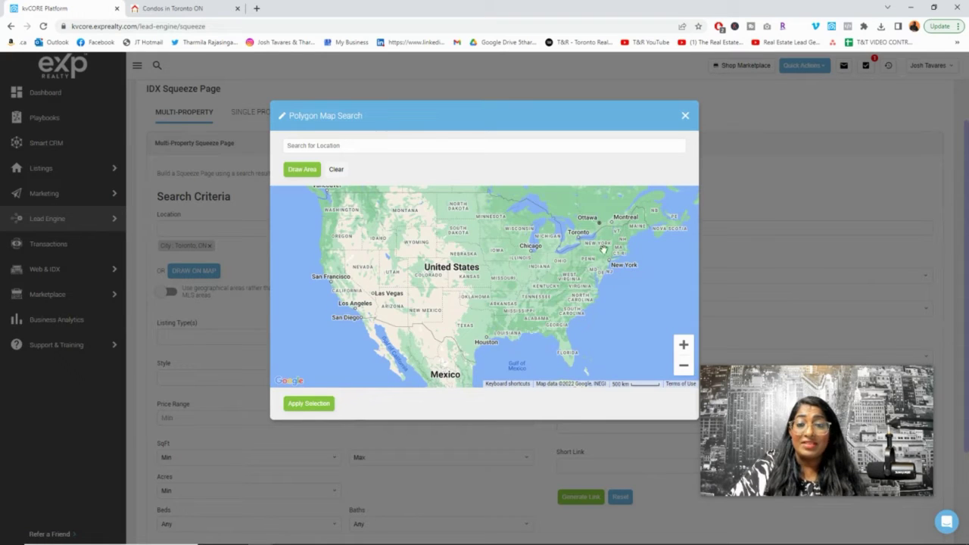
{"action": "left_click_drag", "start_coordinate": [603, 250], "coordinate": [598, 316]}
{"action": "left_click", "coordinate": [684, 344]}
{"action": "left_click", "coordinate": [683, 344]}
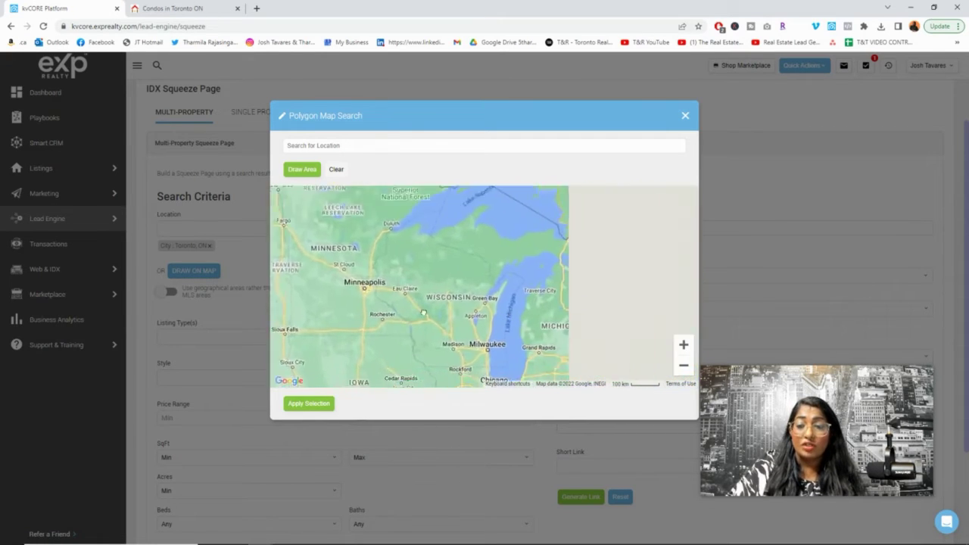
{"action": "left_click", "coordinate": [684, 116]}
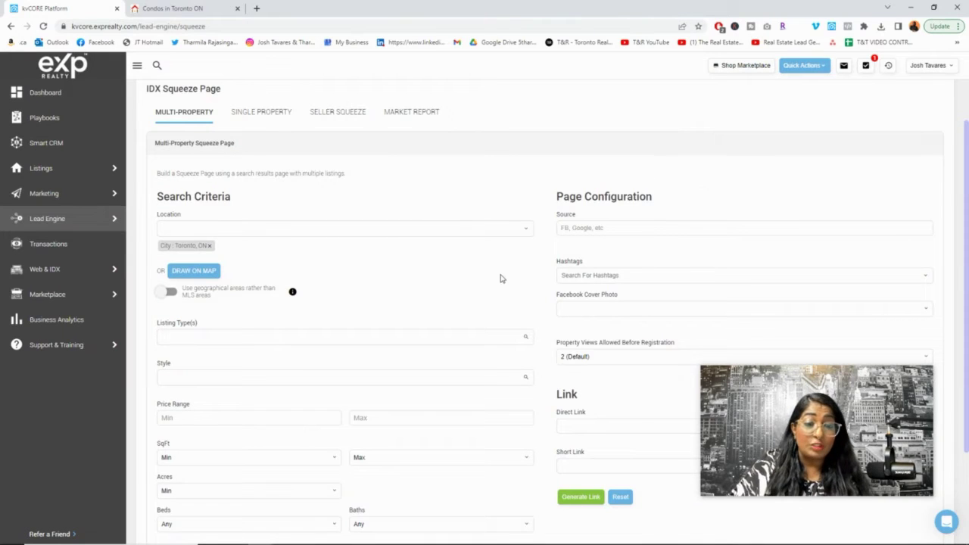
Look through the available listing type and style options in the search criteria without selecting any
{"action": "left_click", "coordinate": [281, 339]}
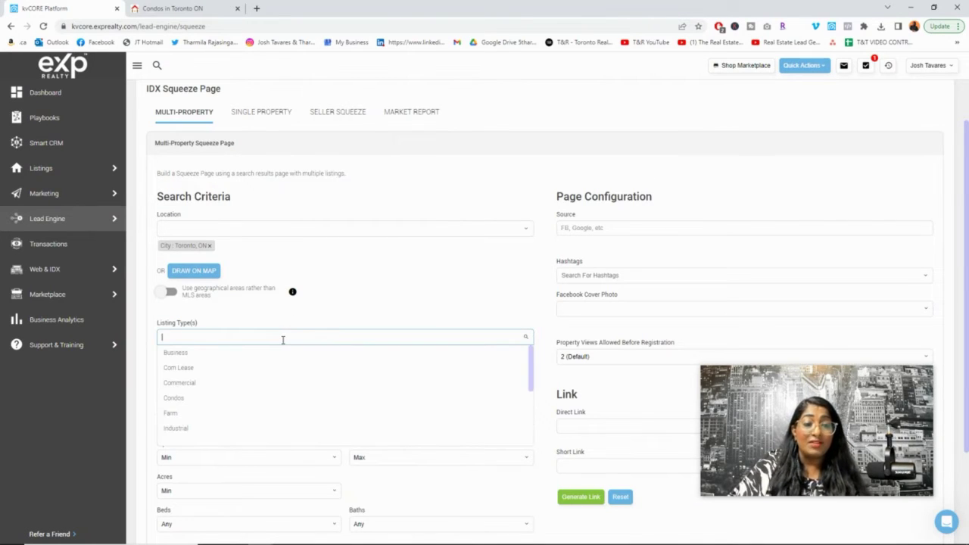
{"action": "scroll", "coordinate": [333, 374], "scroll_direction": "down", "scroll_amount": 2}
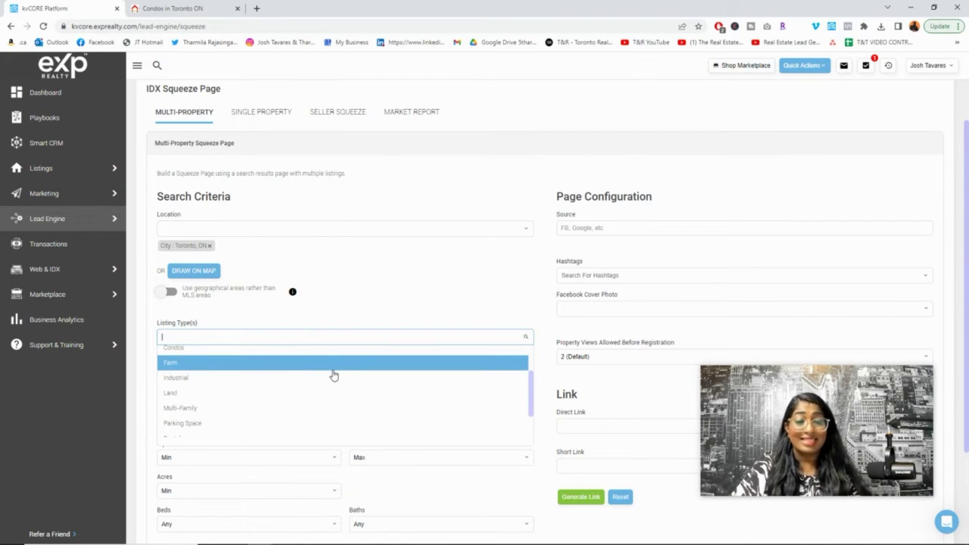
{"action": "scroll", "coordinate": [333, 375], "scroll_direction": "down", "scroll_amount": 2}
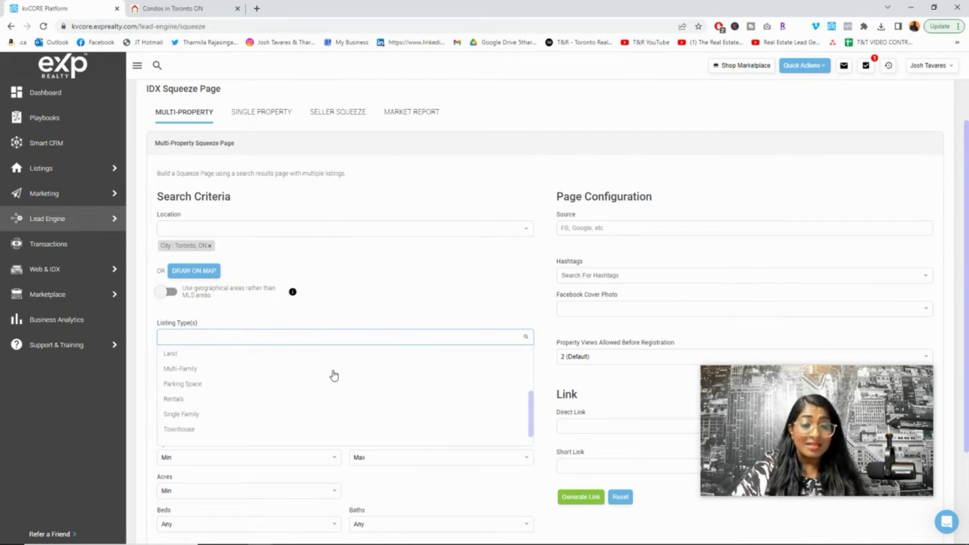
{"action": "left_click", "coordinate": [458, 273]}
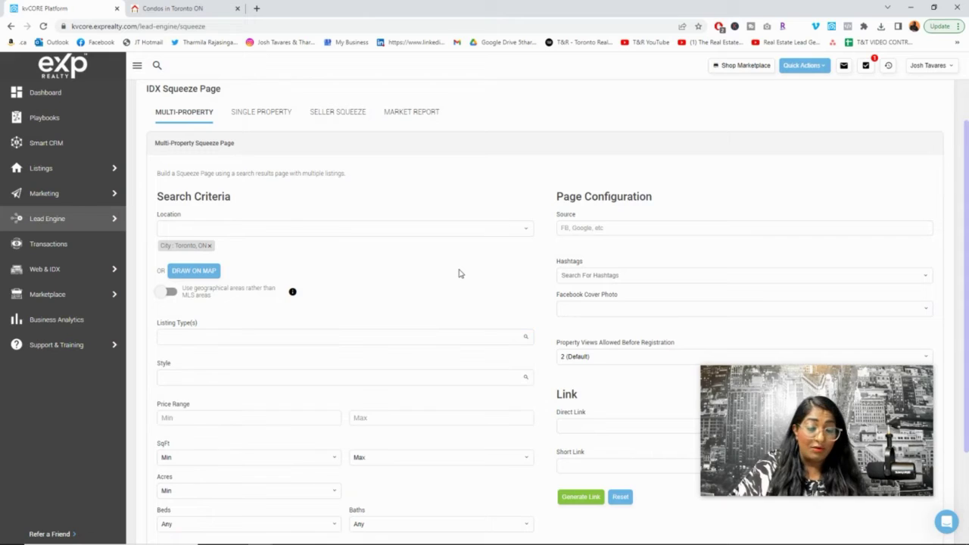
{"action": "left_click", "coordinate": [330, 377]}
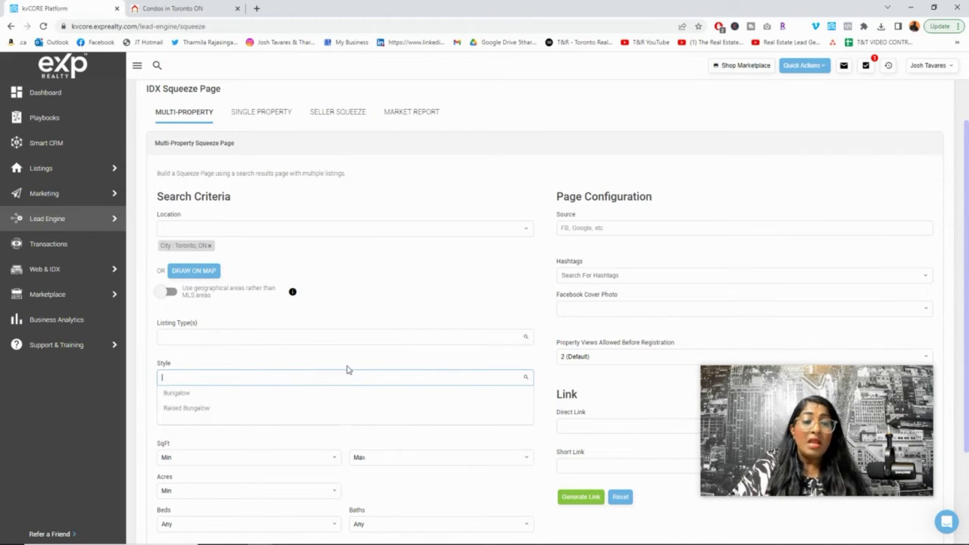
{"action": "left_click", "coordinate": [442, 308]}
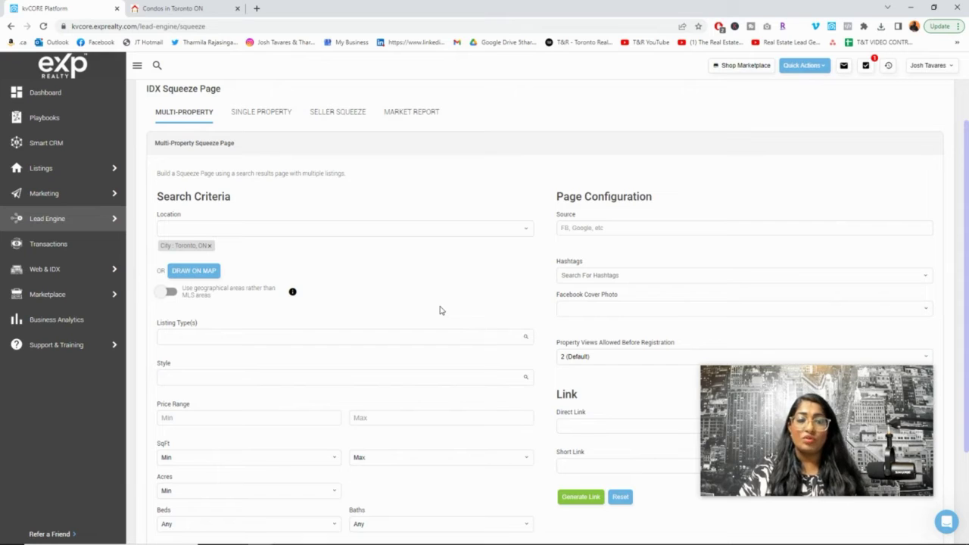
Review the remaining search criteria, the source field, the choices for property views allowed before registration, and the link fields
{"action": "scroll", "coordinate": [251, 421], "scroll_direction": "down", "scroll_amount": 2}
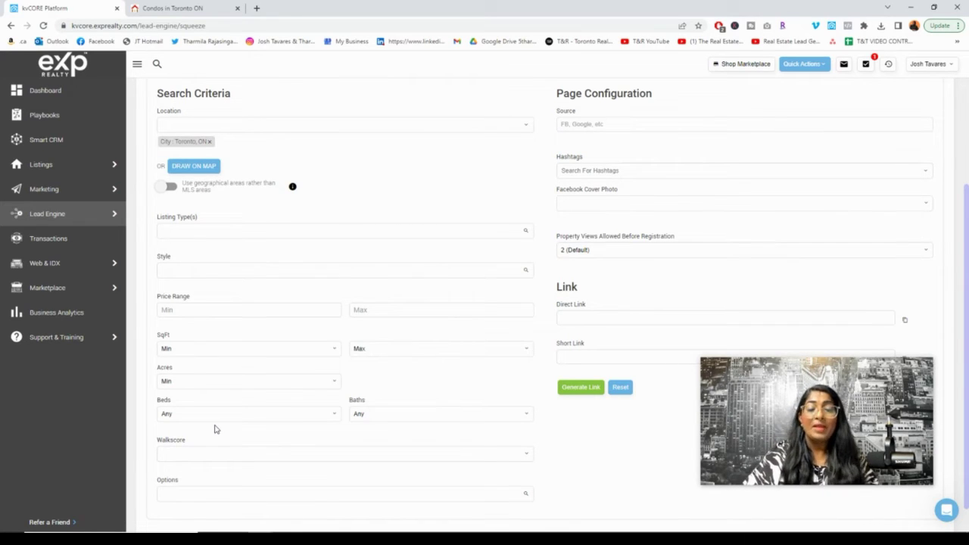
{"action": "scroll", "coordinate": [450, 447], "scroll_direction": "up", "scroll_amount": 1}
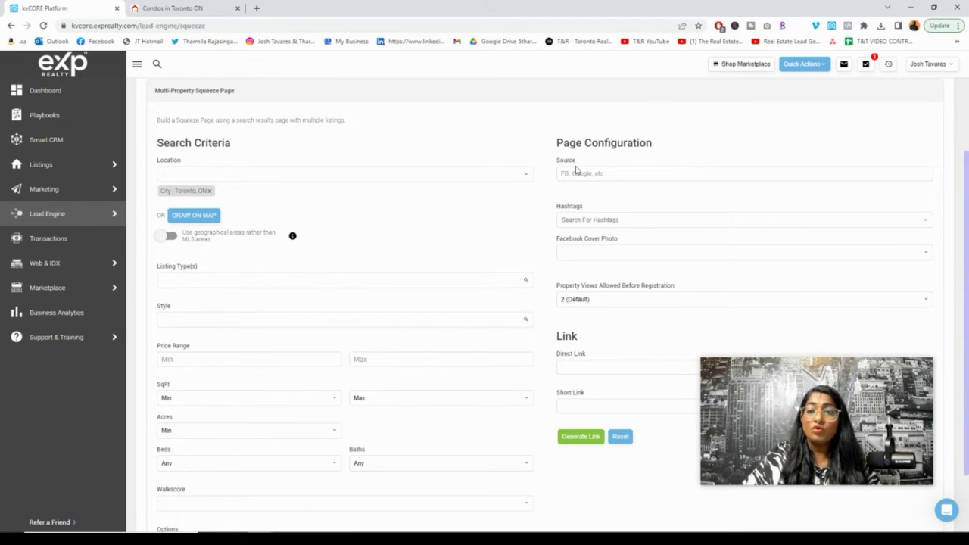
{"action": "left_click", "coordinate": [582, 173]}
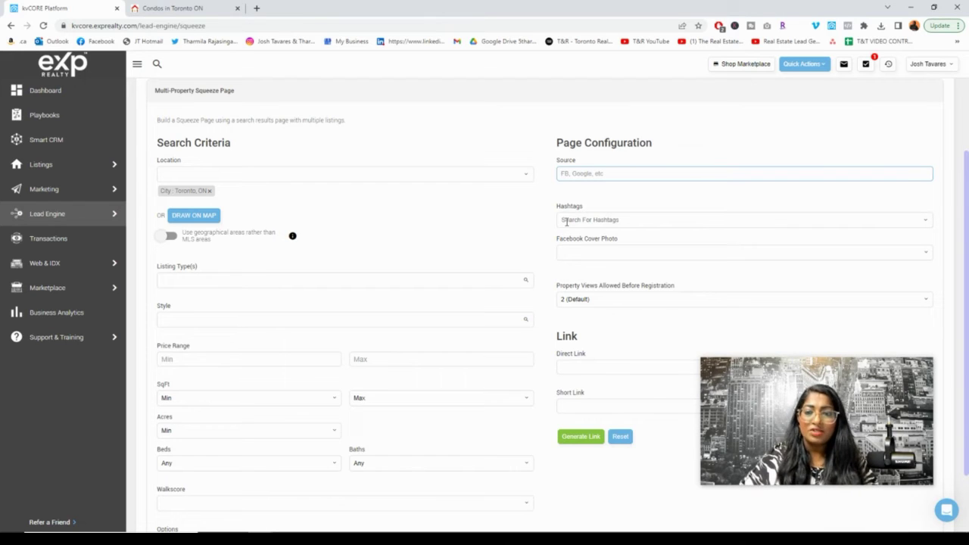
{"action": "scroll", "coordinate": [594, 264], "scroll_direction": "down", "scroll_amount": 1}
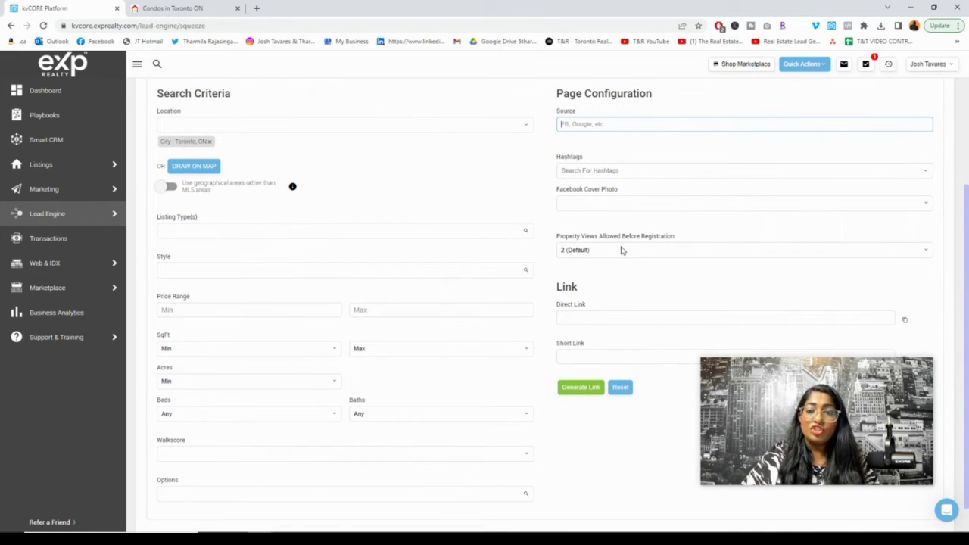
{"action": "left_click", "coordinate": [622, 251]}
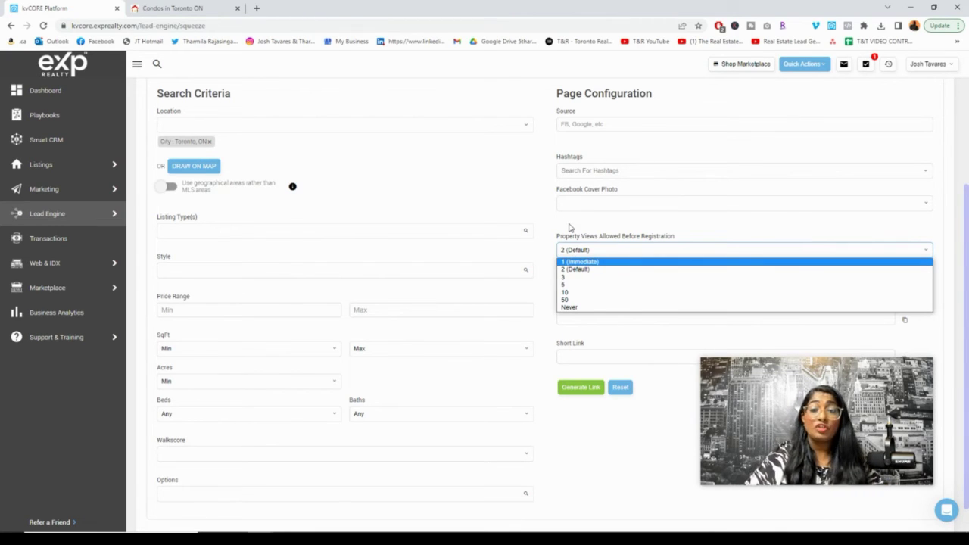
{"action": "left_click", "coordinate": [571, 229]}
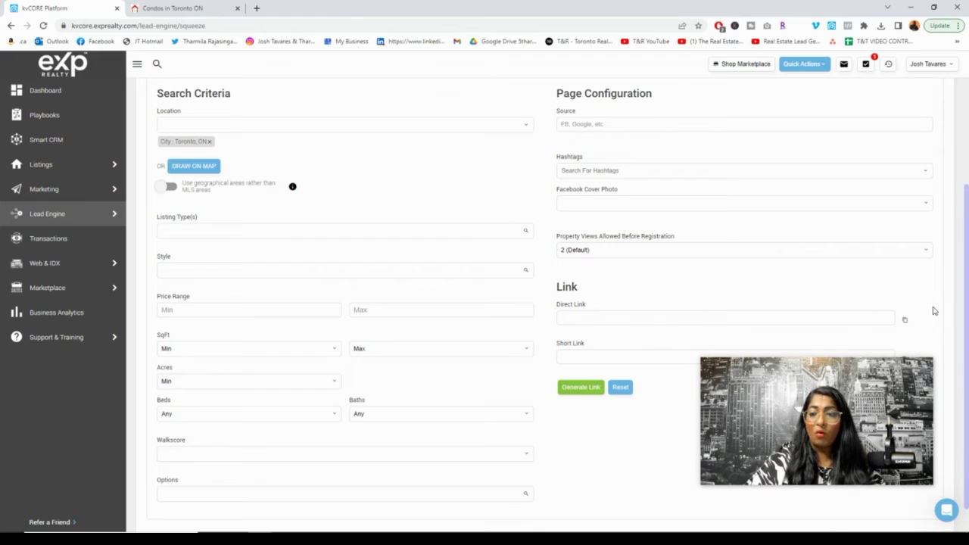
{"action": "scroll", "coordinate": [933, 310], "scroll_direction": "down", "scroll_amount": 1}
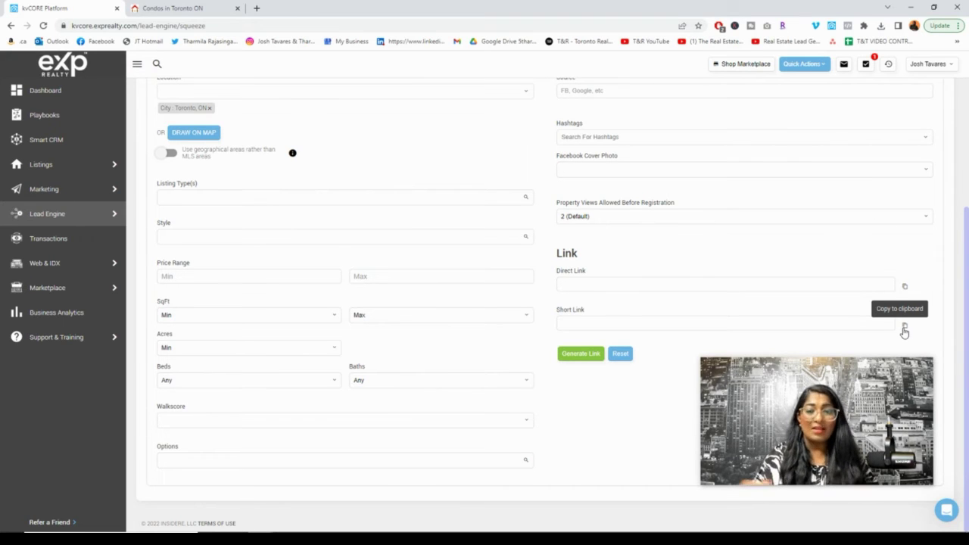
View the Single Property and Seller Squeeze versions of the squeeze page builder
{"action": "scroll", "coordinate": [530, 316], "scroll_direction": "up", "scroll_amount": 3}
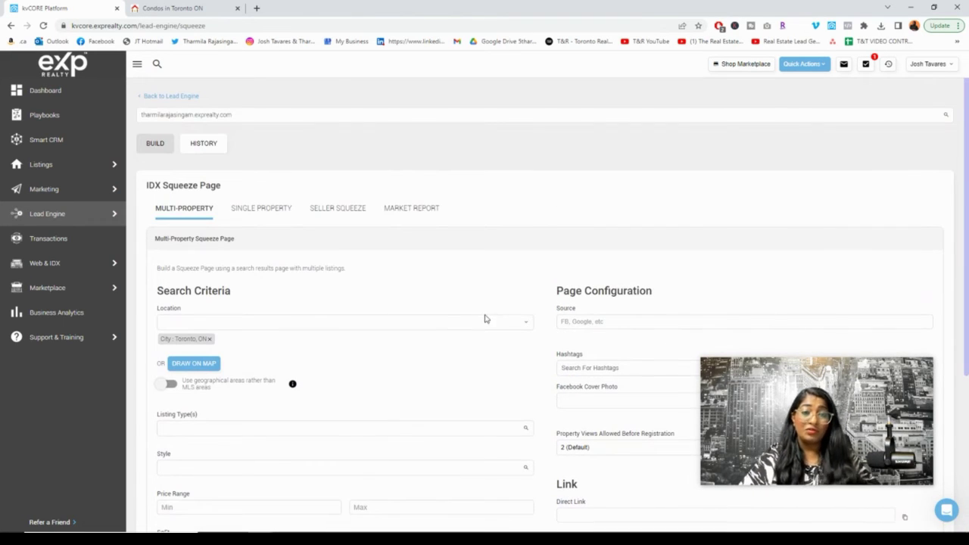
{"action": "left_click", "coordinate": [271, 212]}
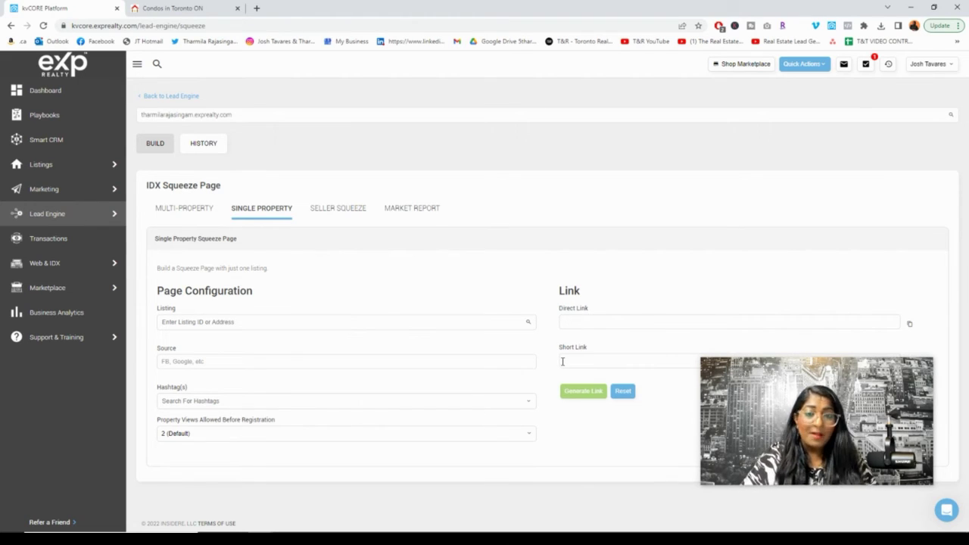
{"action": "left_click", "coordinate": [352, 215]}
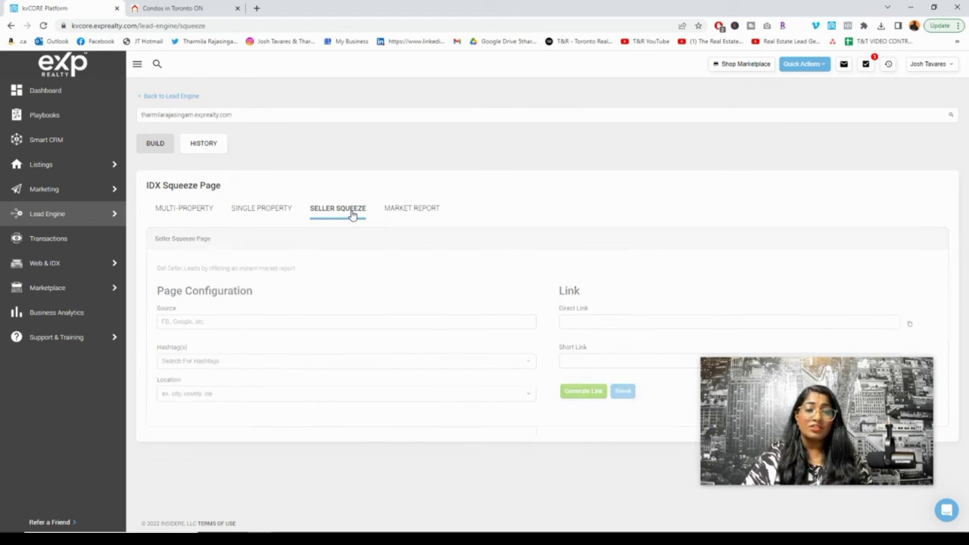